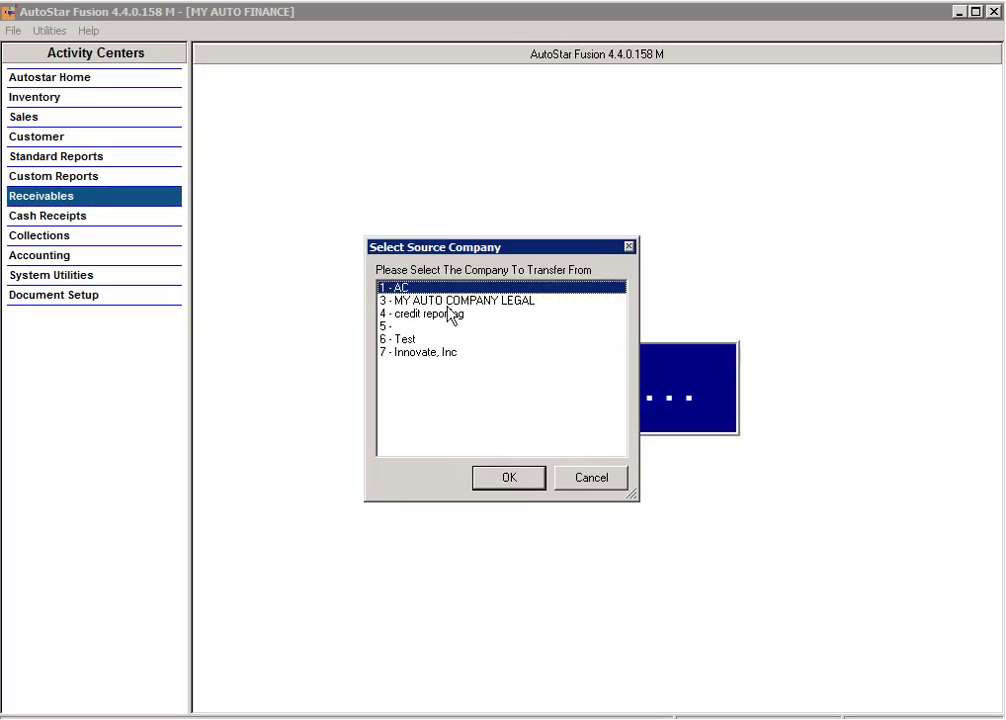
Choose company 1 - AC as the transfer source and set the start of the Date Sold range to 08/01/2013
click(491, 480)
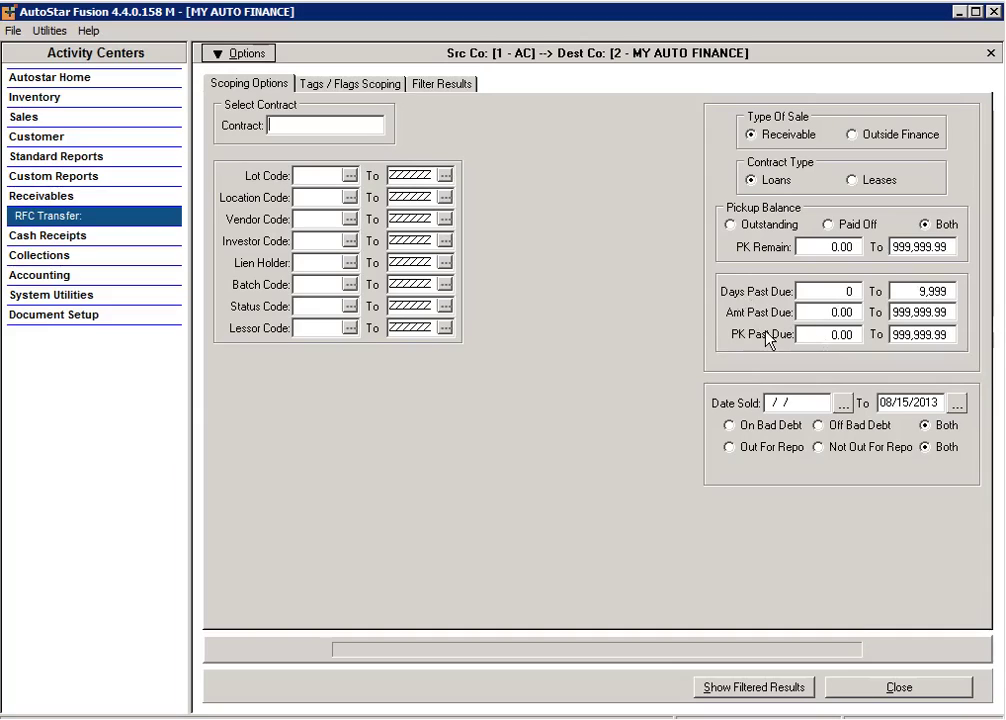
click(844, 404)
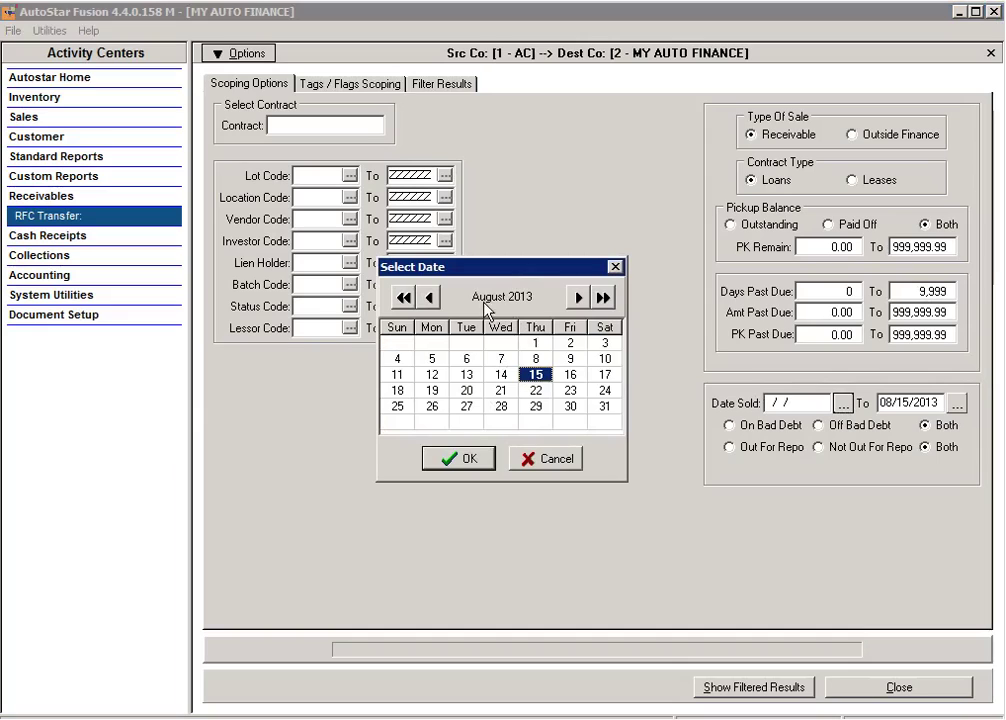
click(536, 343)
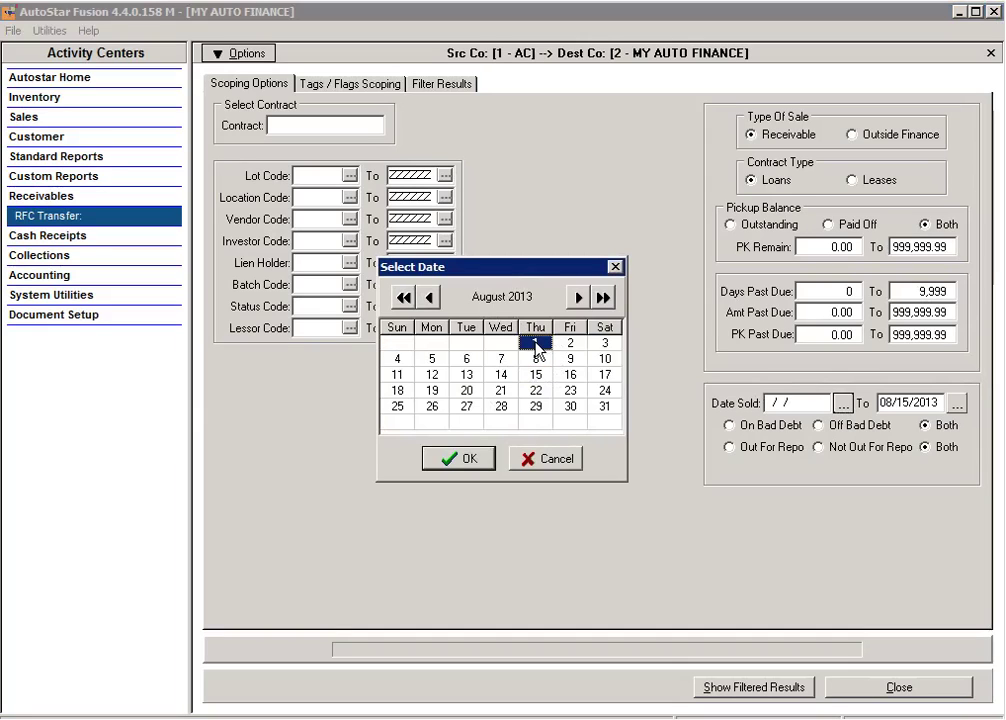
click(467, 464)
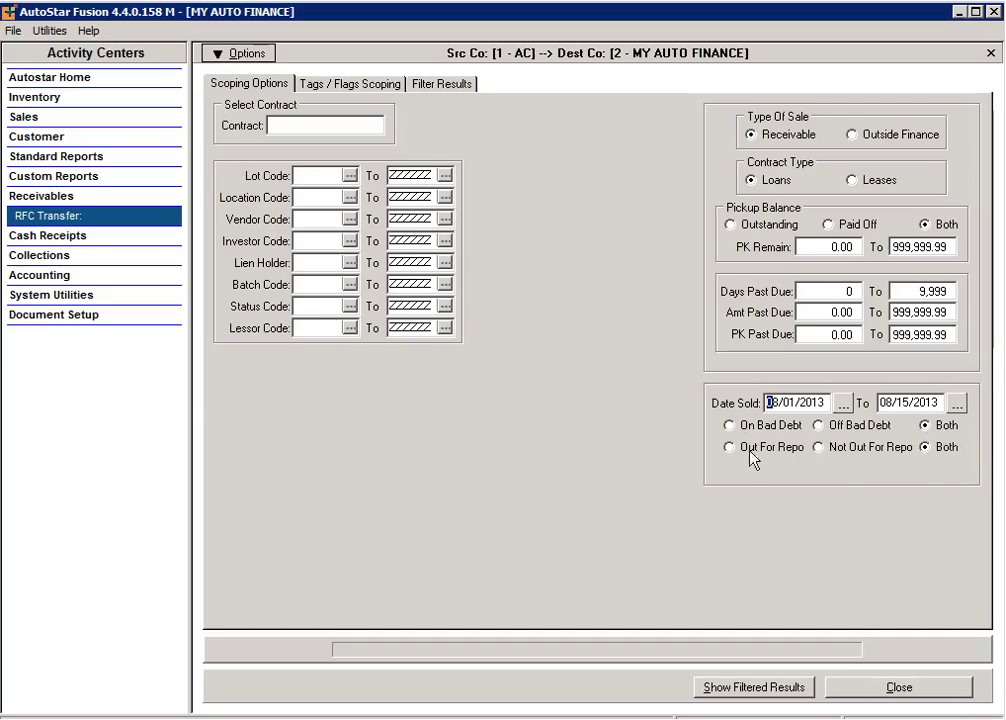
Review the tag and flag scoping options, leaving all tags unselected, and list the contracts that match the filter
click(382, 92)
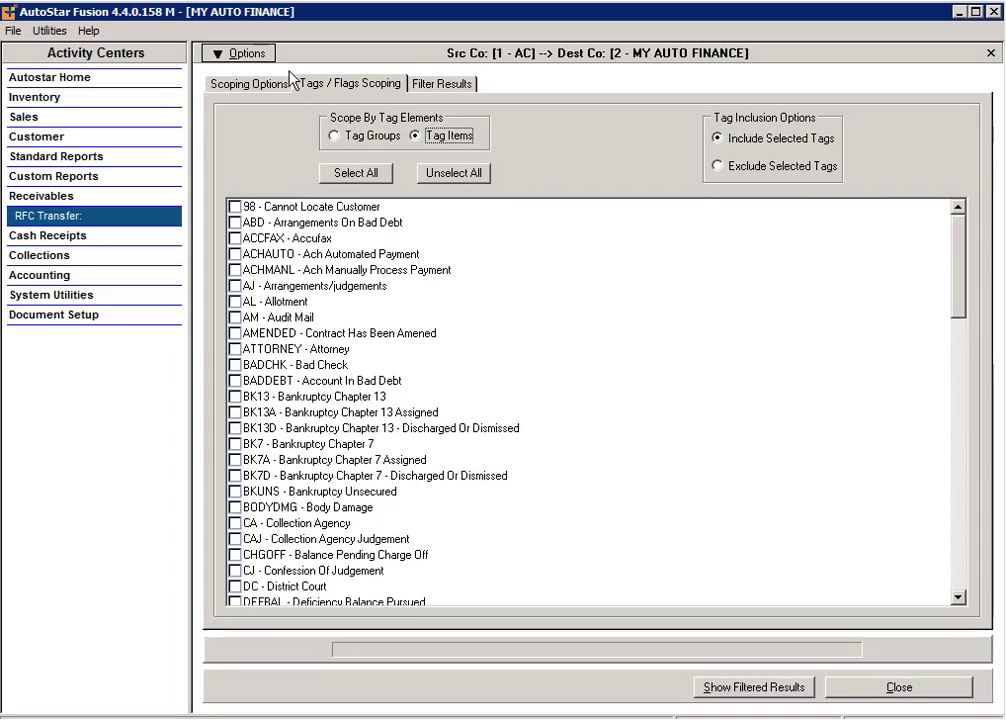
click(258, 86)
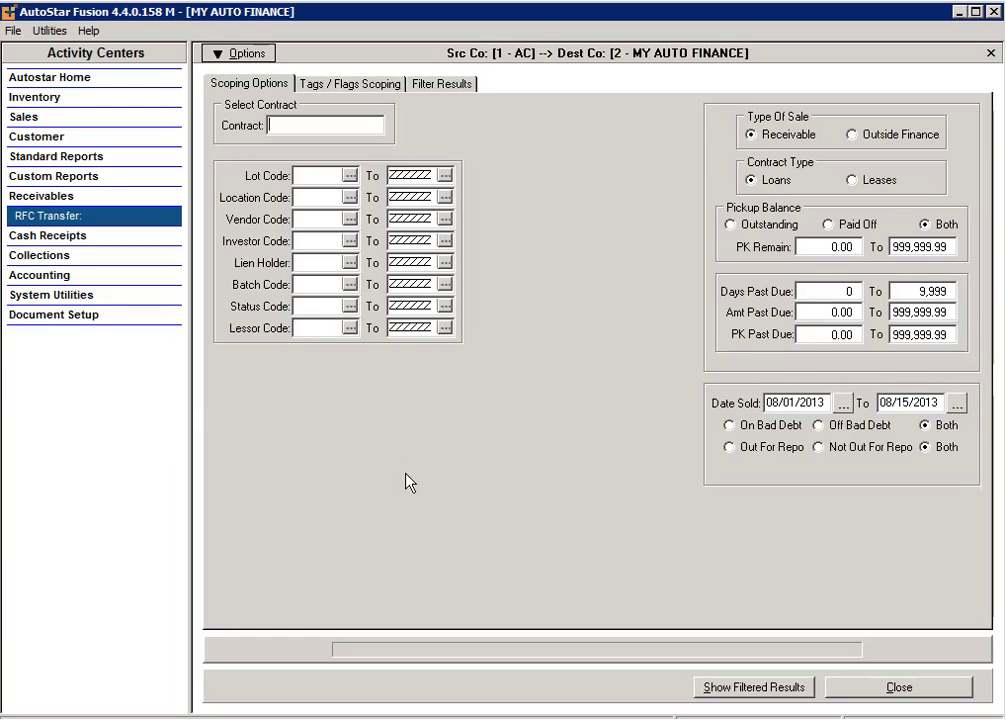
click(750, 687)
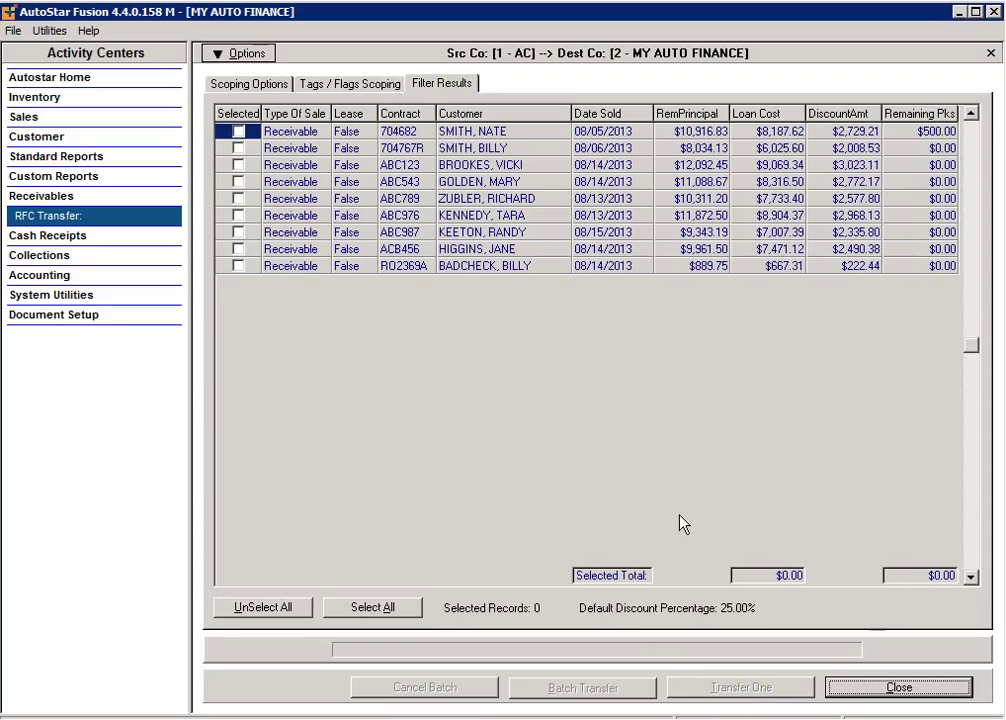
Select only the contract sold on 08/05/2013 and open the transfer options for that single contract
click(362, 607)
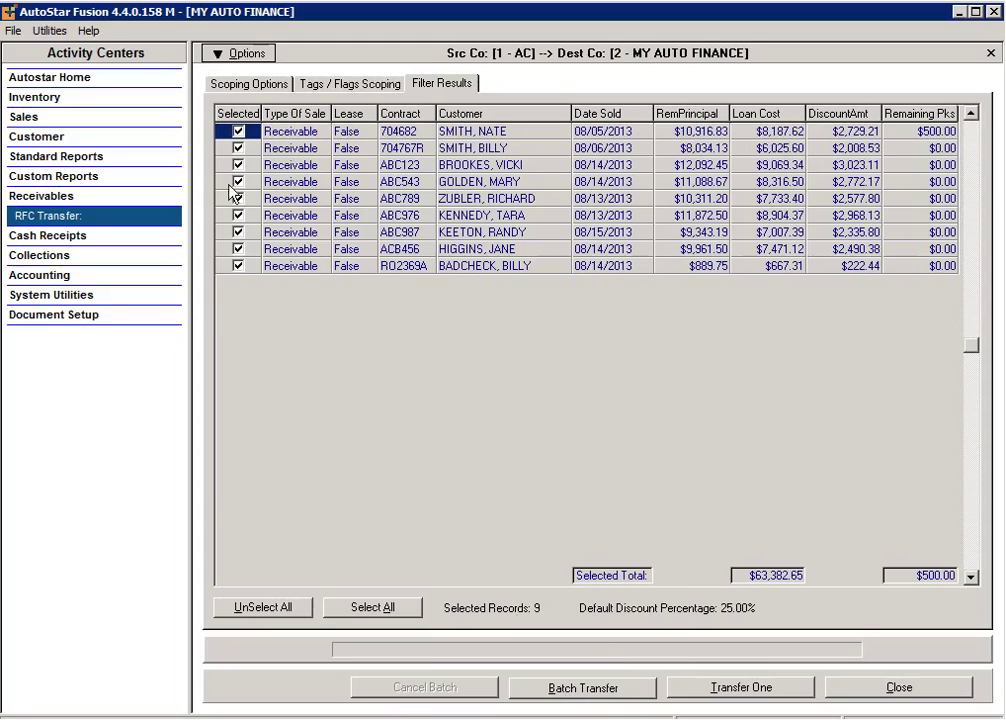
click(284, 607)
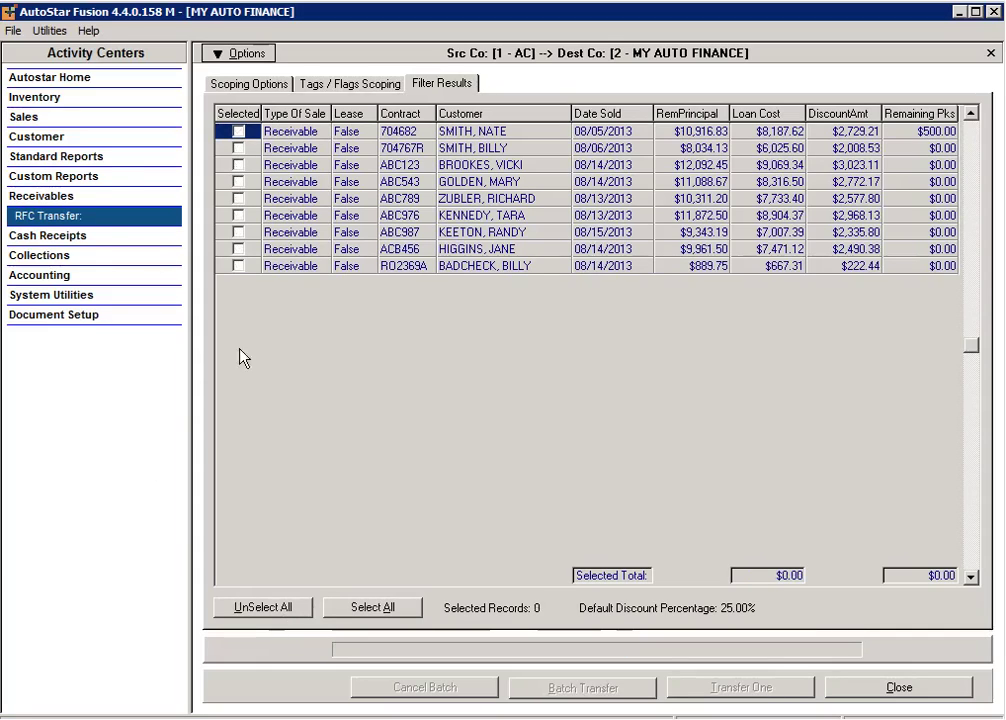
click(239, 130)
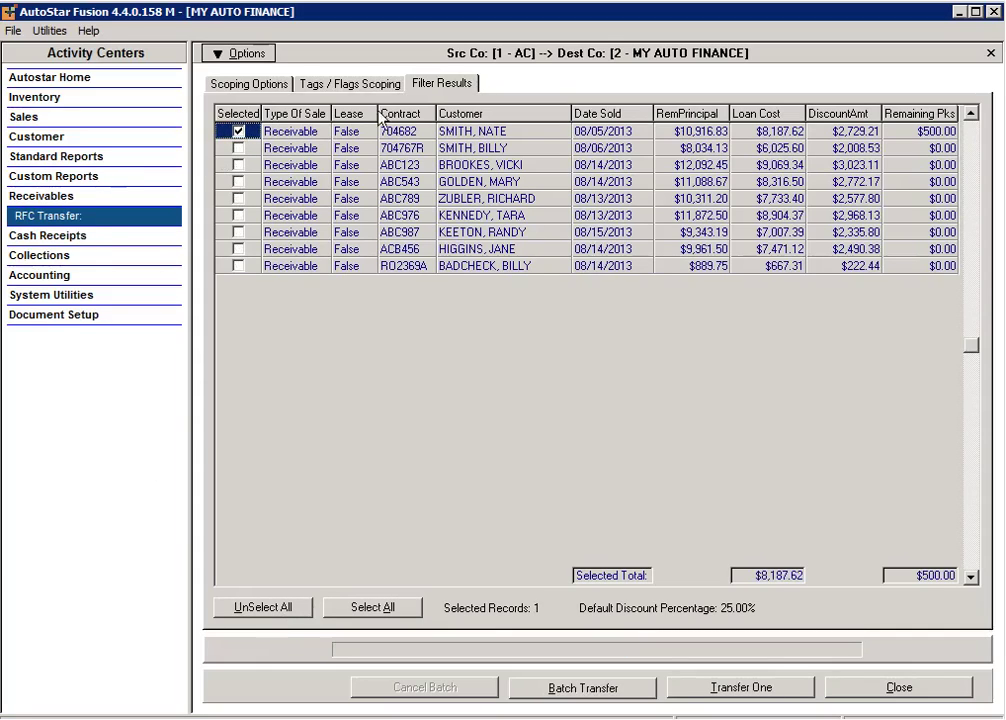
click(737, 688)
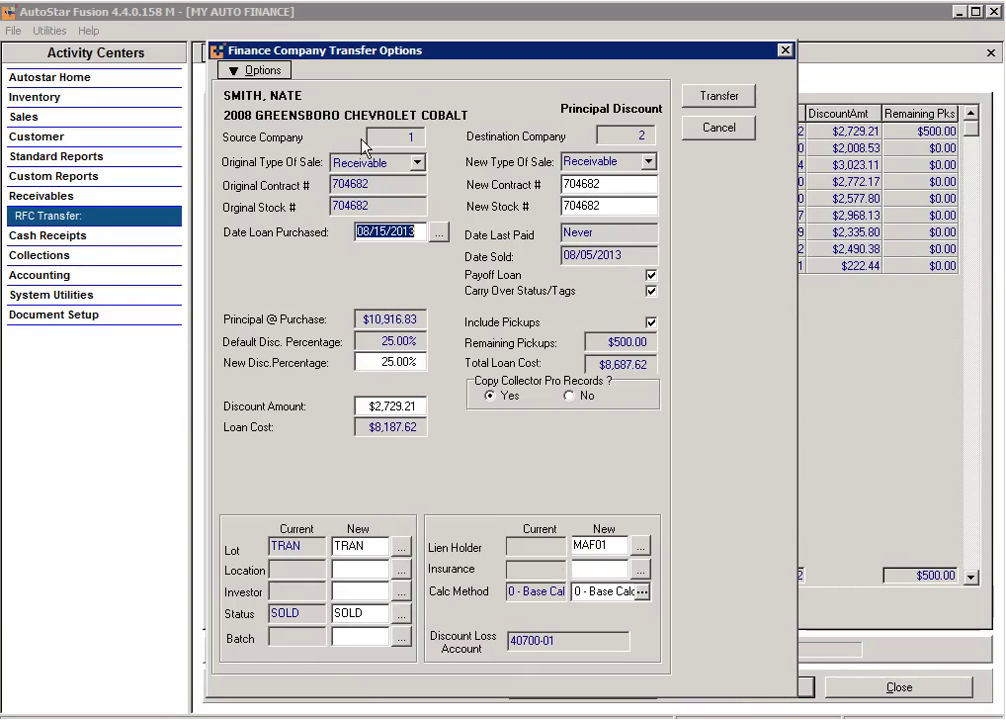
click(283, 71)
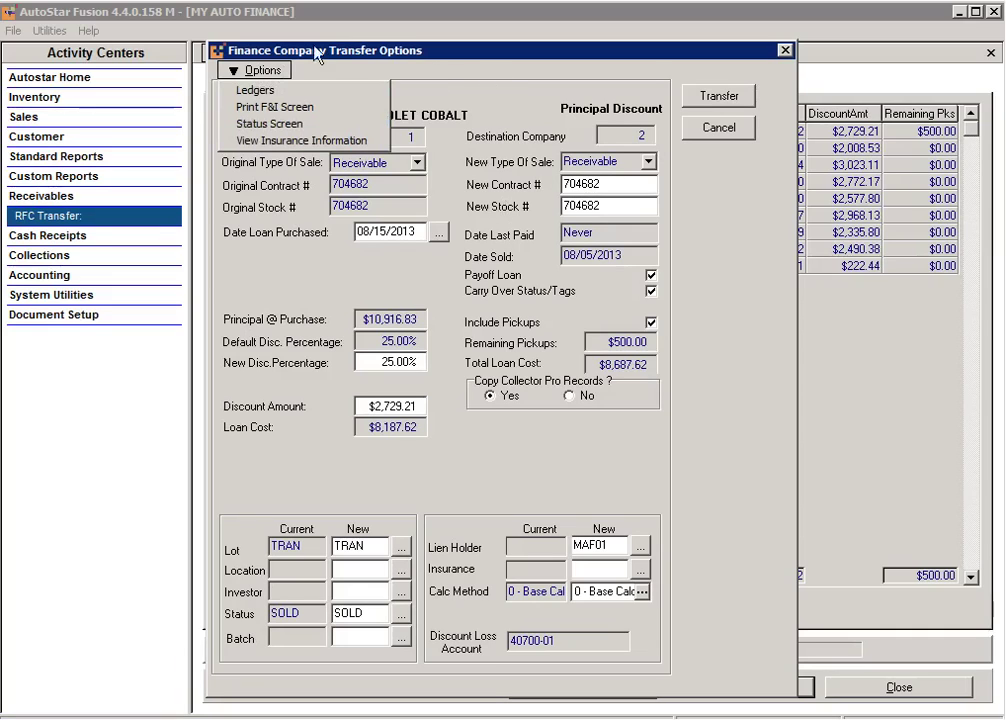
click(472, 114)
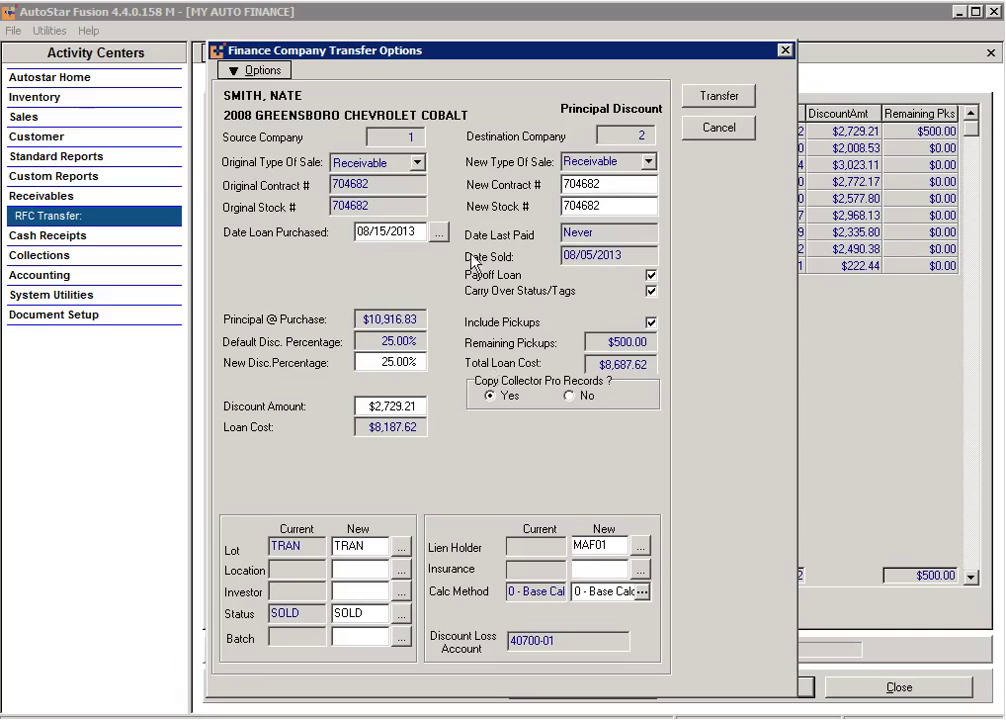
Enter a new contract number for the destination company and use the same number as the new stock number
double_click(616, 183)
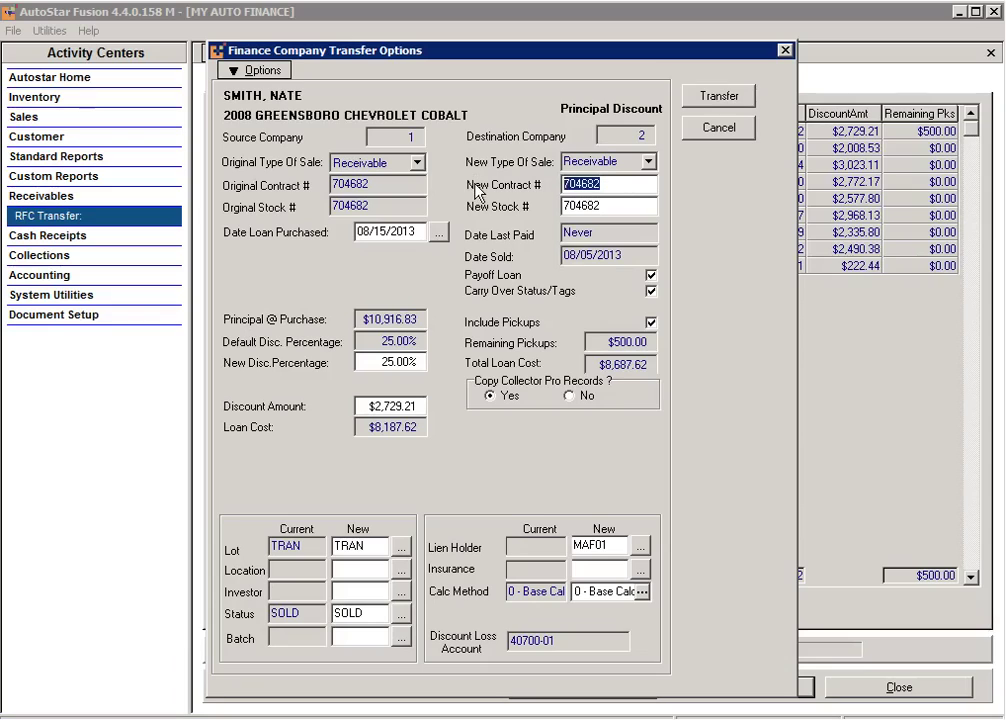
text(676767)
key(Tab)
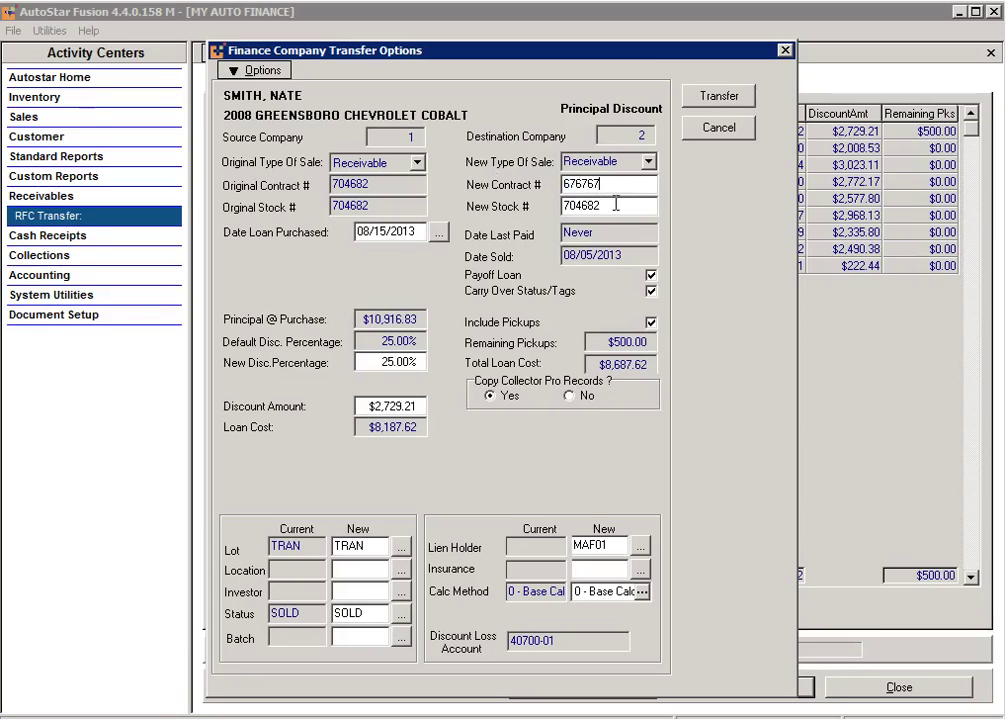
text(676767)
Switch Include Pickups off and back on, and try to transfer the contract with lot code TRAN
click(653, 322)
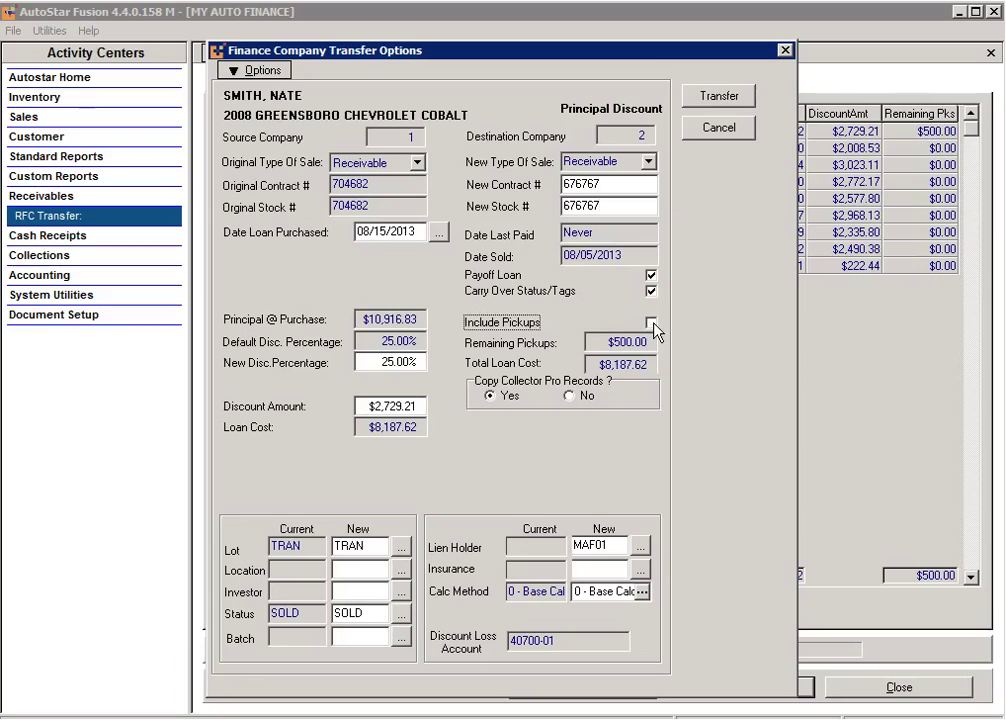
click(651, 322)
click(727, 98)
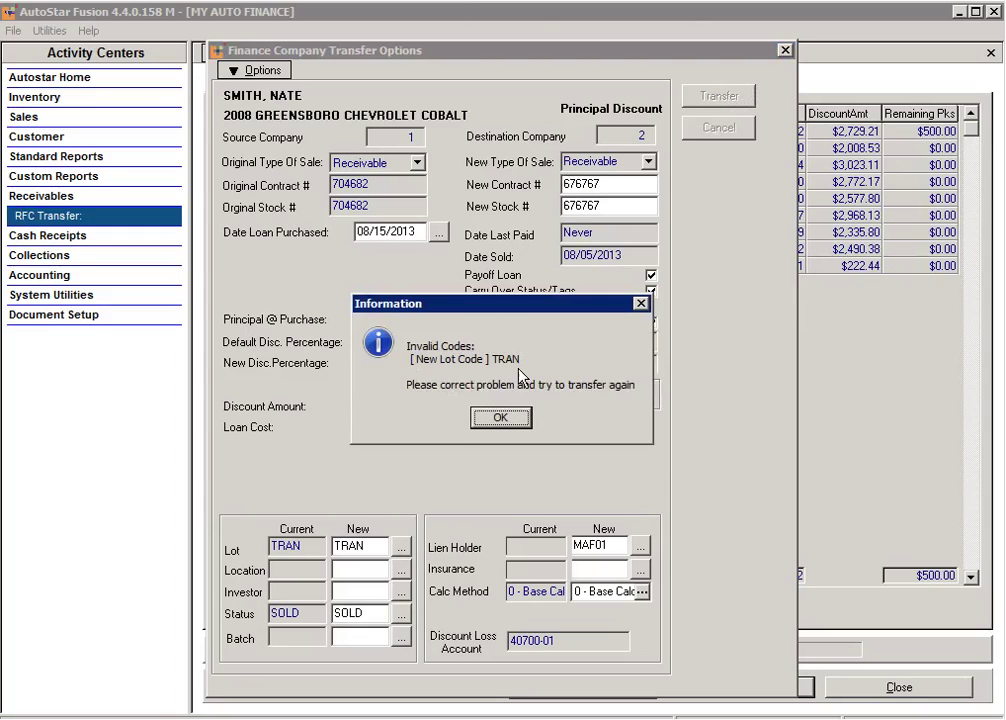
click(503, 418)
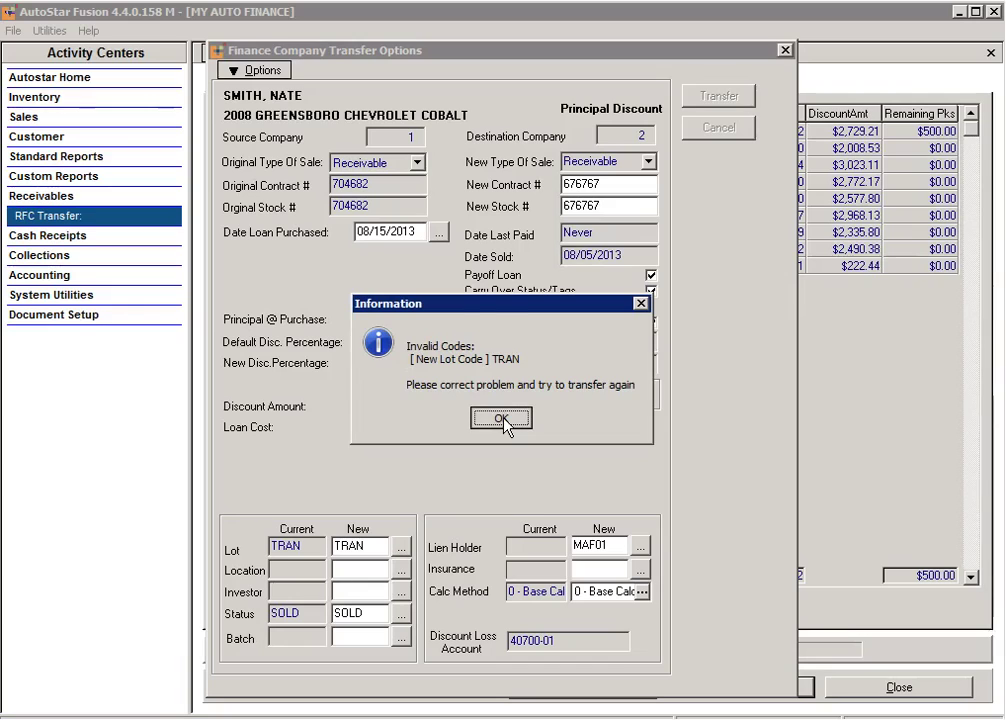
Set the new lot code to DR01, THE CAR PLACE
click(400, 546)
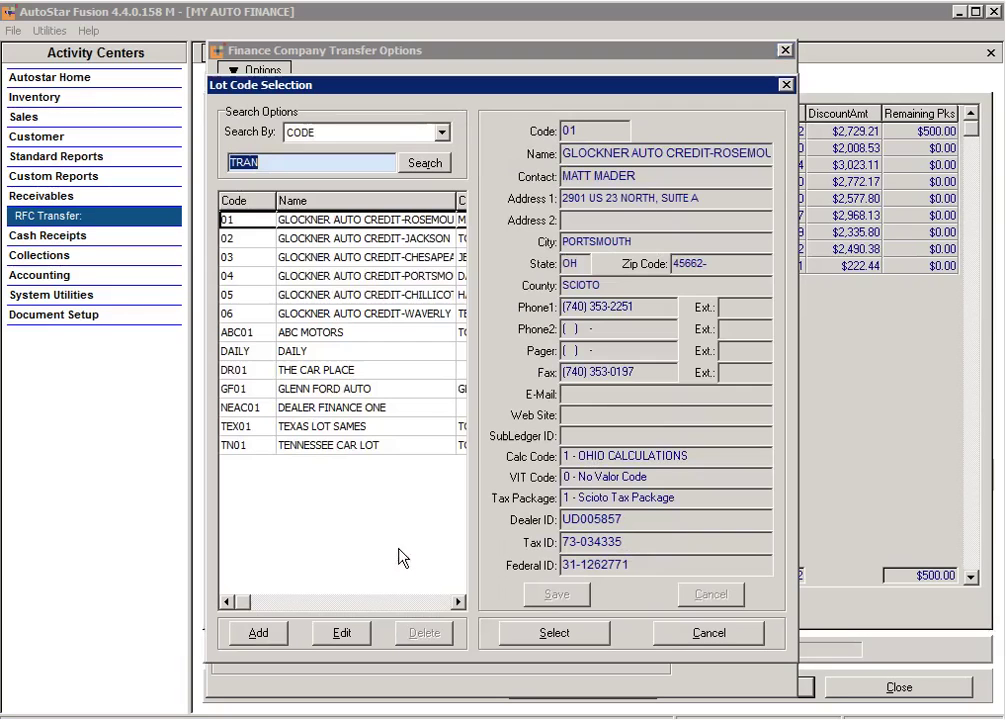
click(320, 370)
click(521, 633)
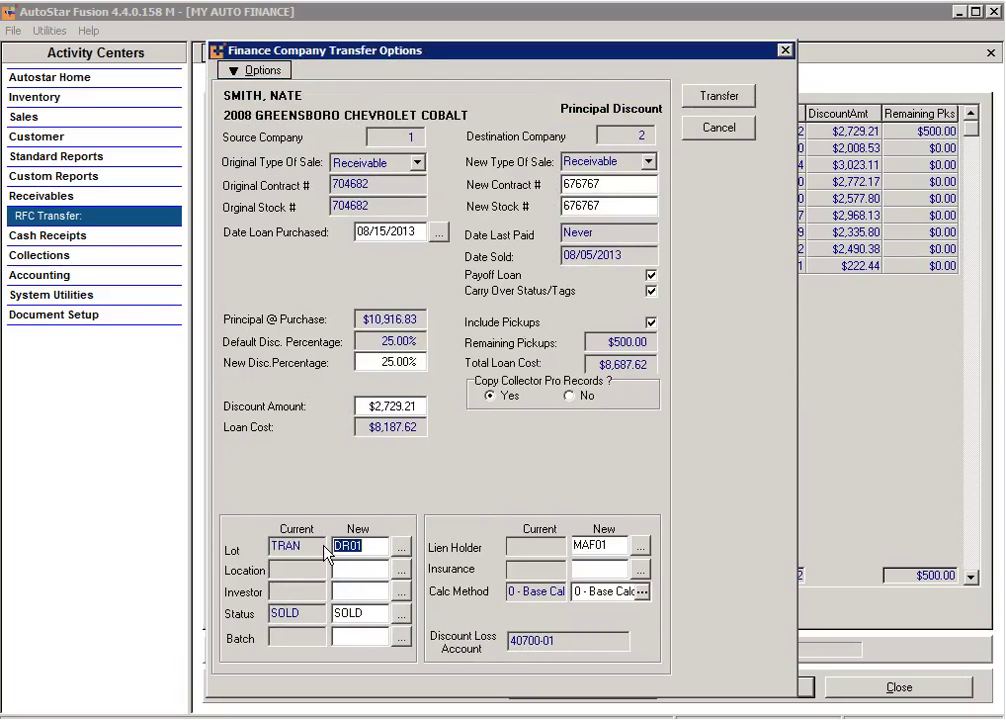
Transfer the contract, finish the payoff and RFC transfer ledger transactions, and close the RFC Transfer screen
click(721, 96)
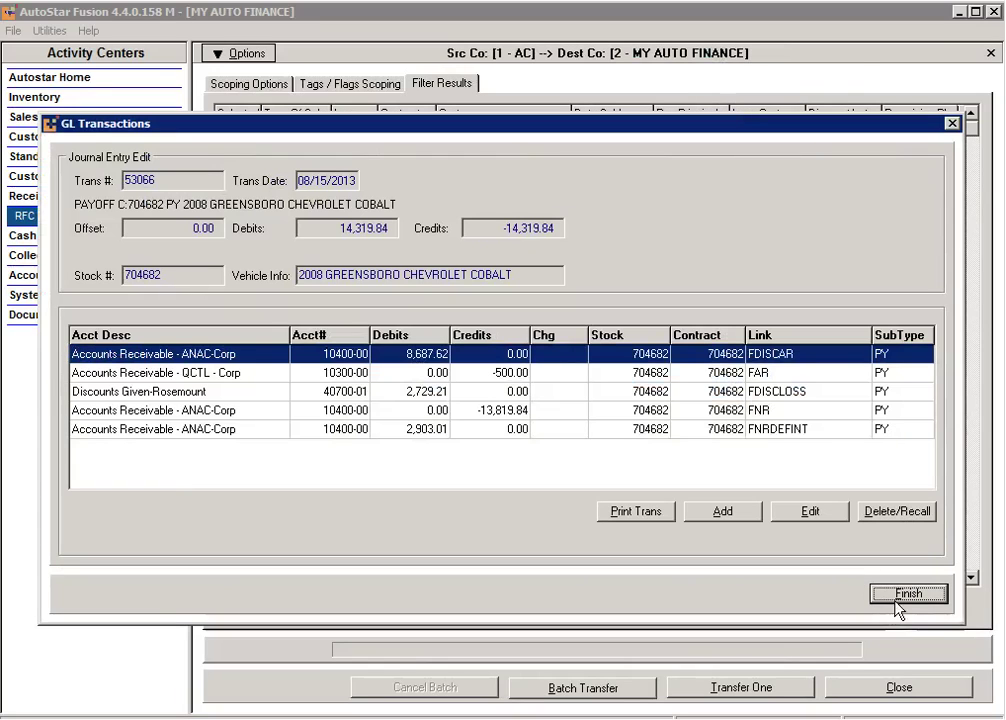
click(897, 600)
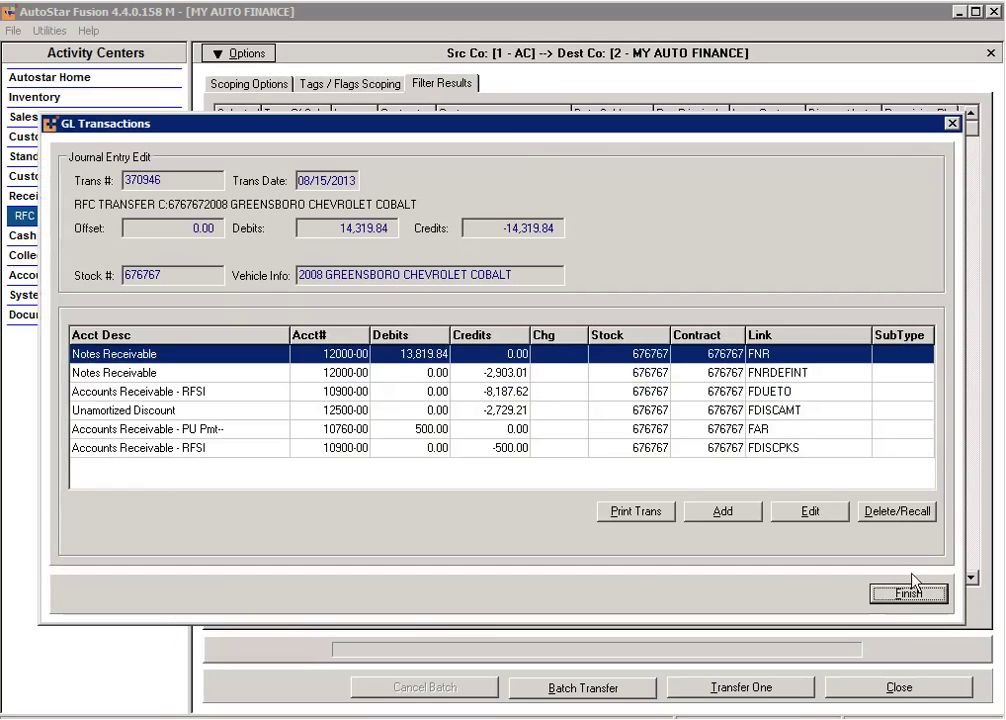
click(910, 592)
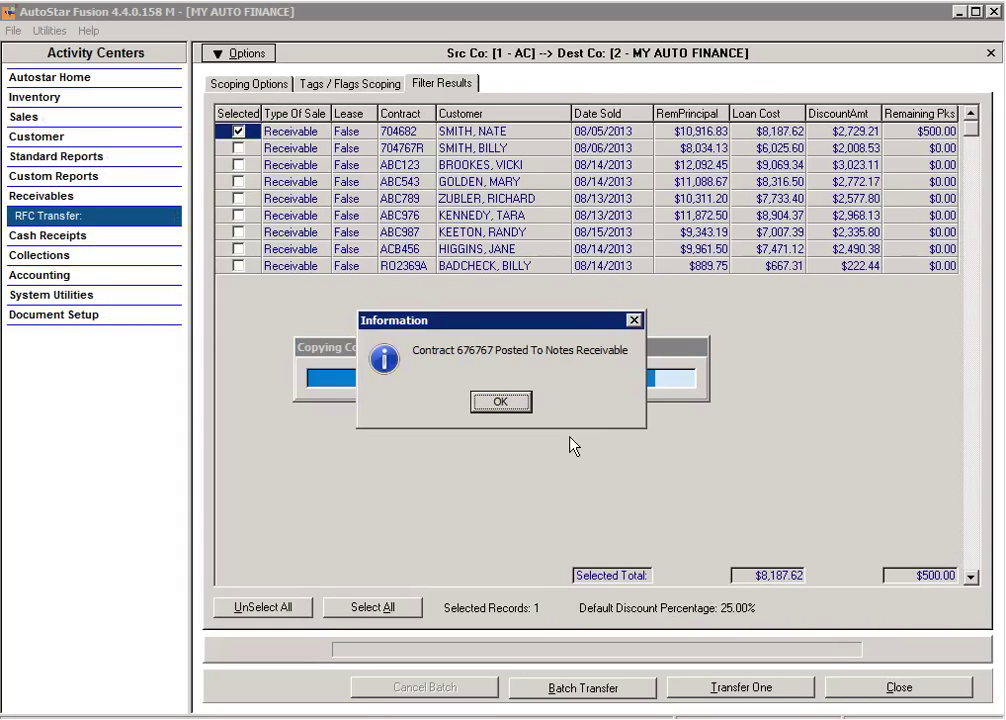
click(501, 406)
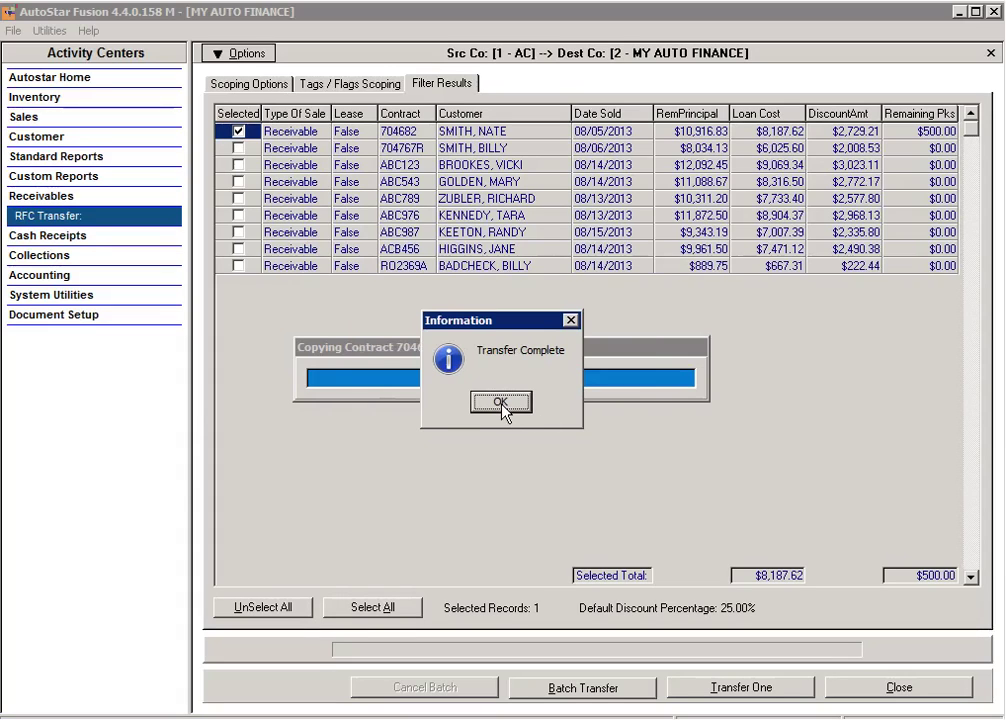
click(501, 403)
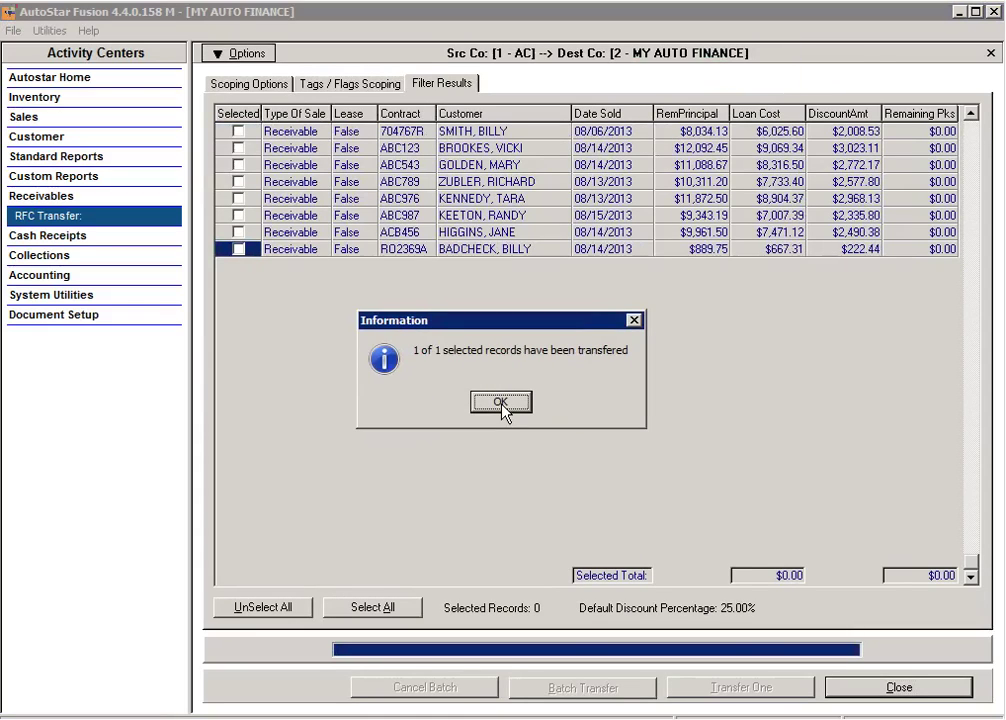
click(501, 404)
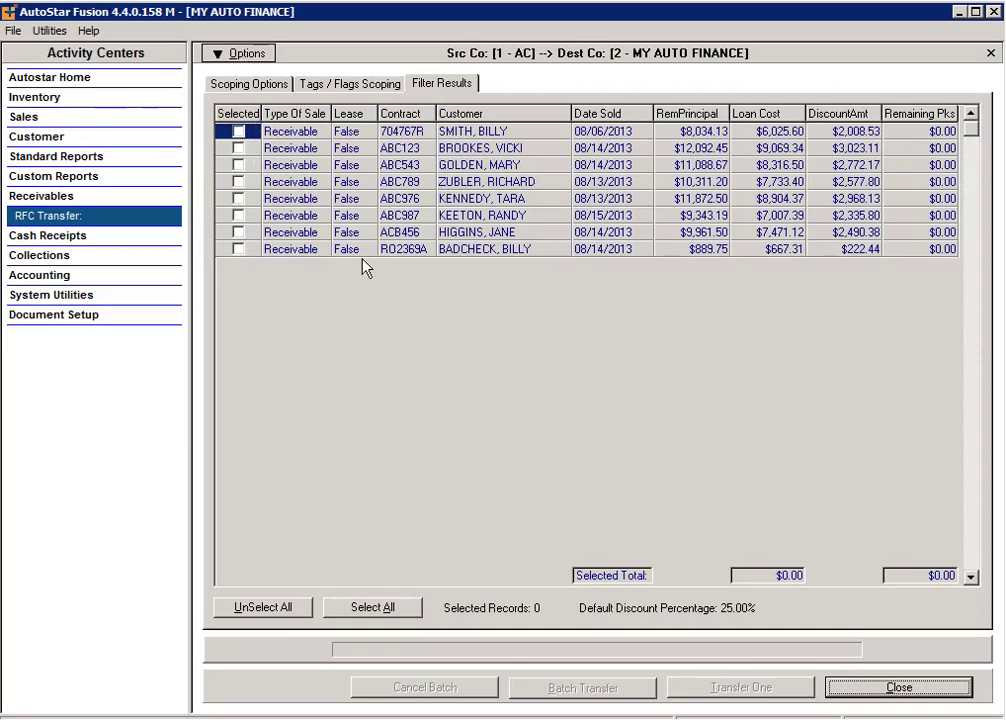
click(874, 686)
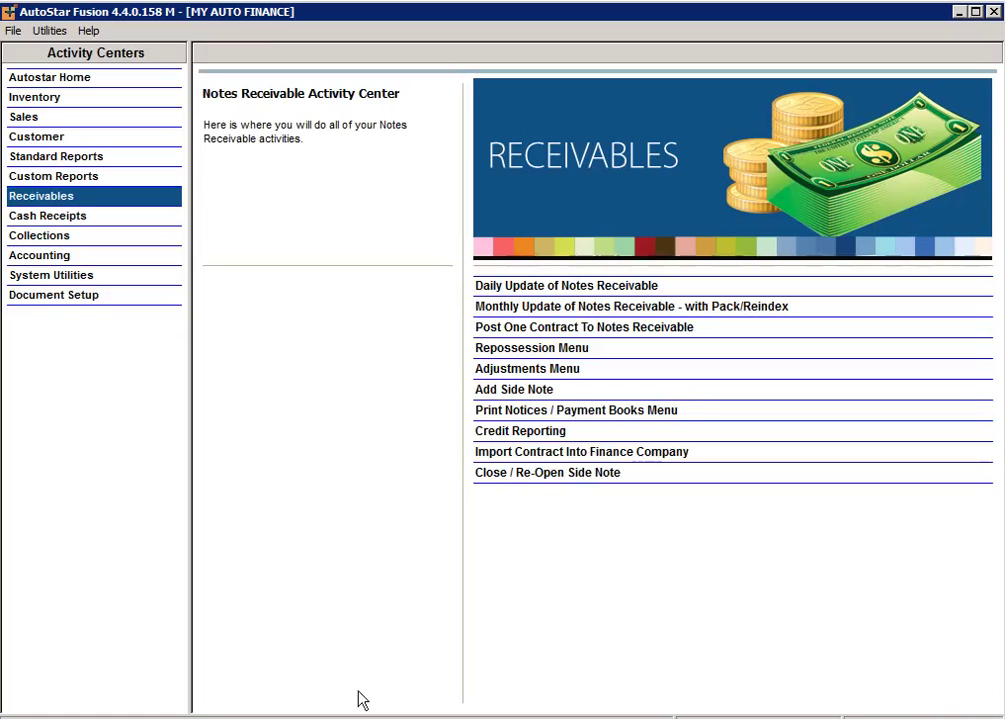